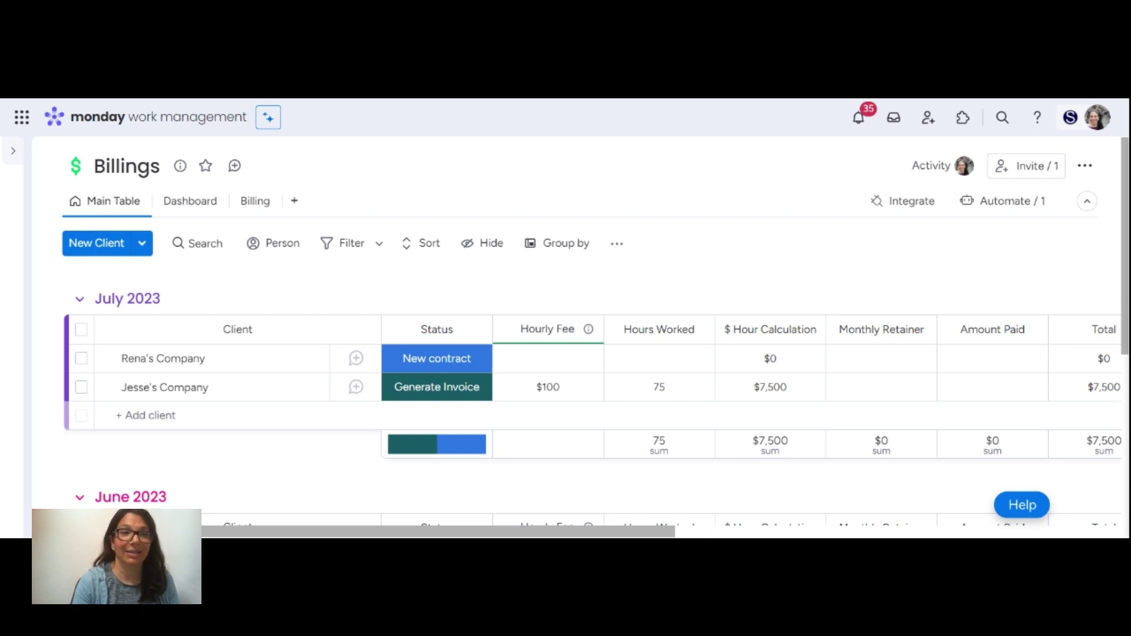
pyautogui.click(13, 151)
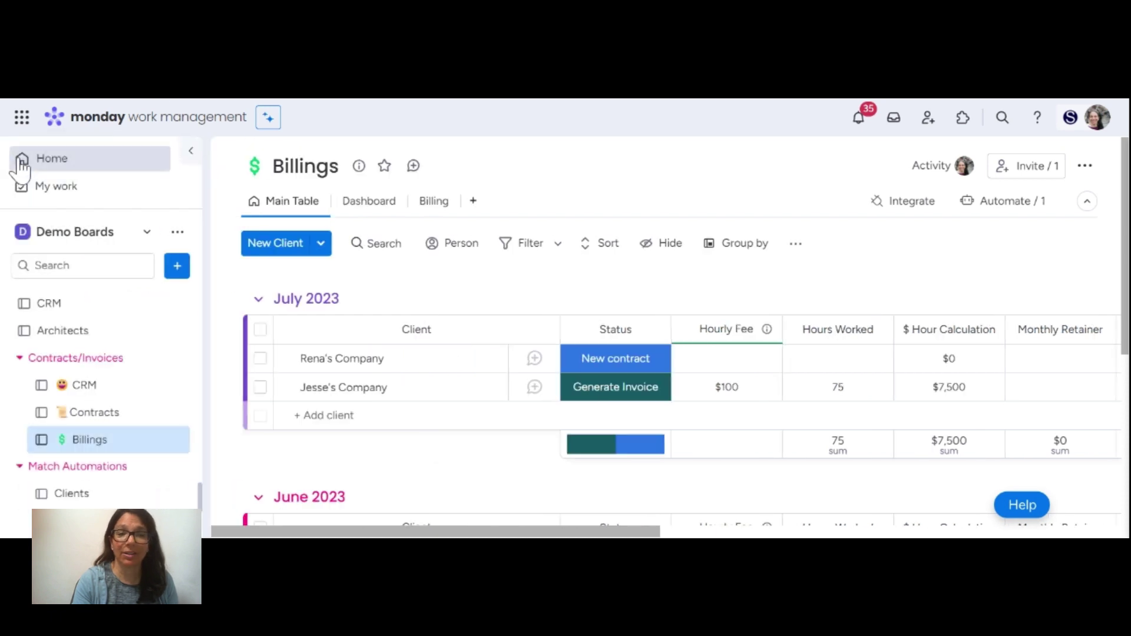
pyautogui.scroll(-3, 88, 415)
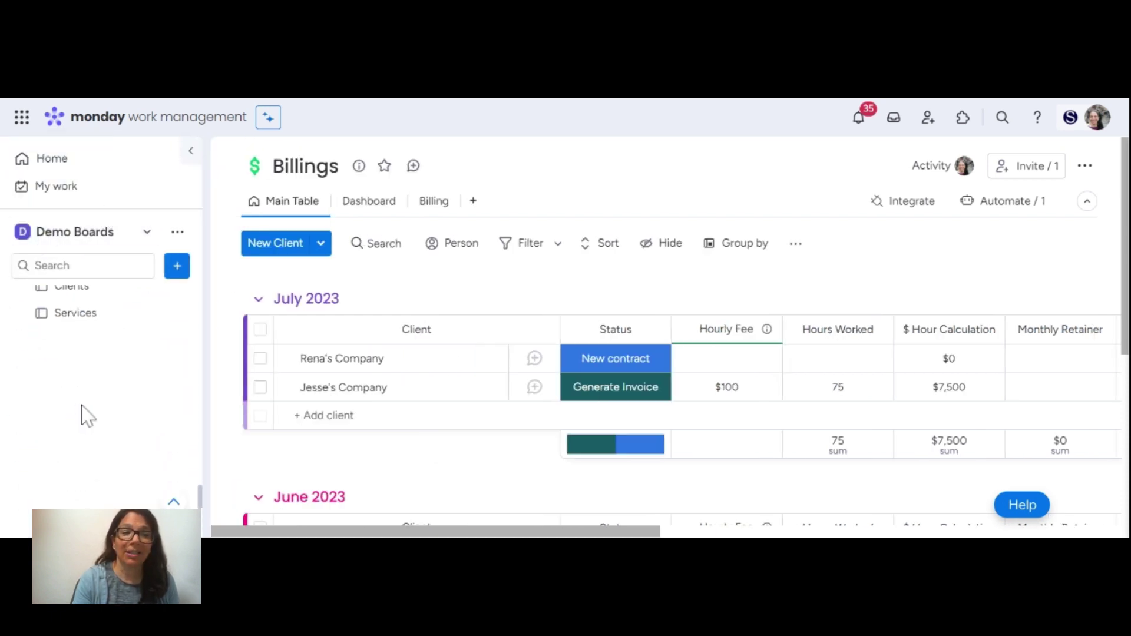
pyautogui.scroll(3, 87, 406)
pyautogui.scroll(2, 98, 372)
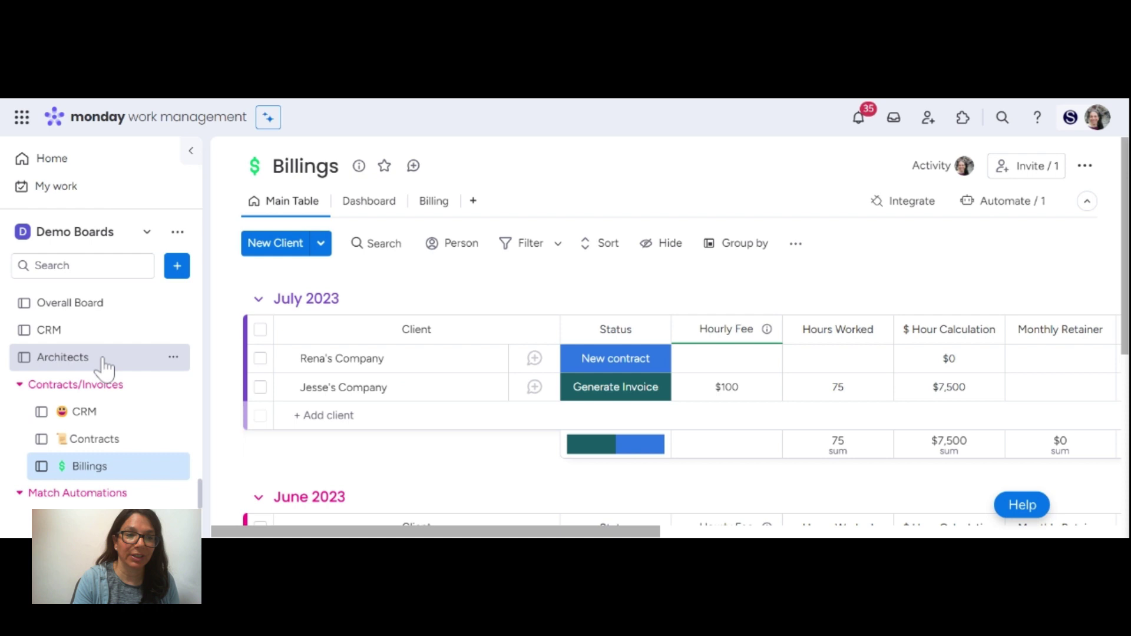
pyautogui.scroll(-3, 105, 364)
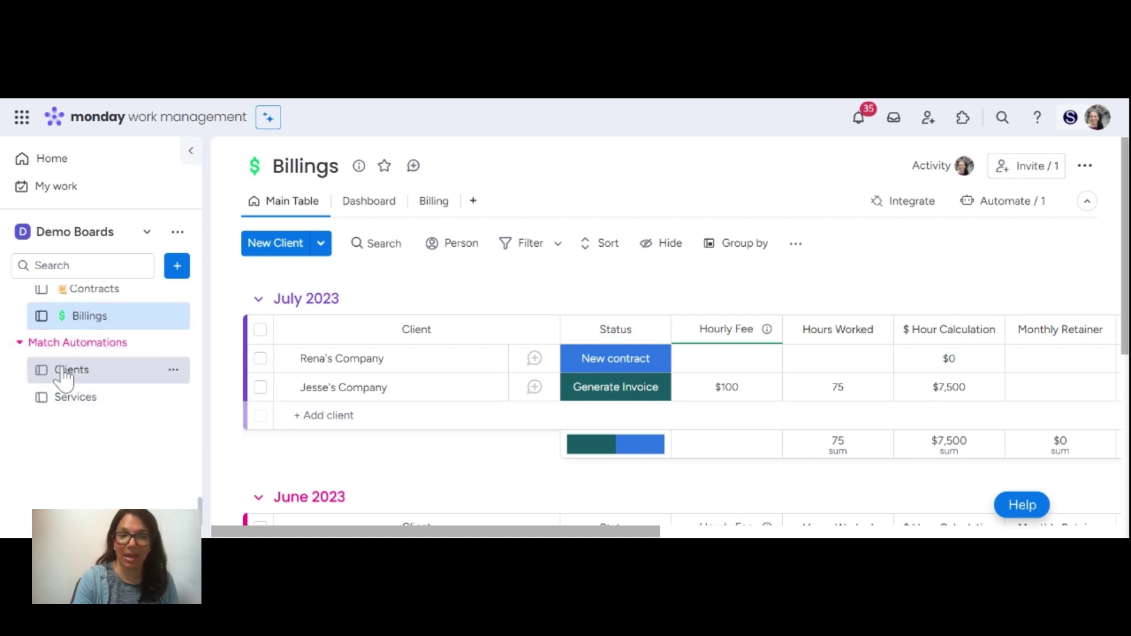
pyautogui.scroll(2, 64, 403)
pyautogui.scroll(2, 64, 394)
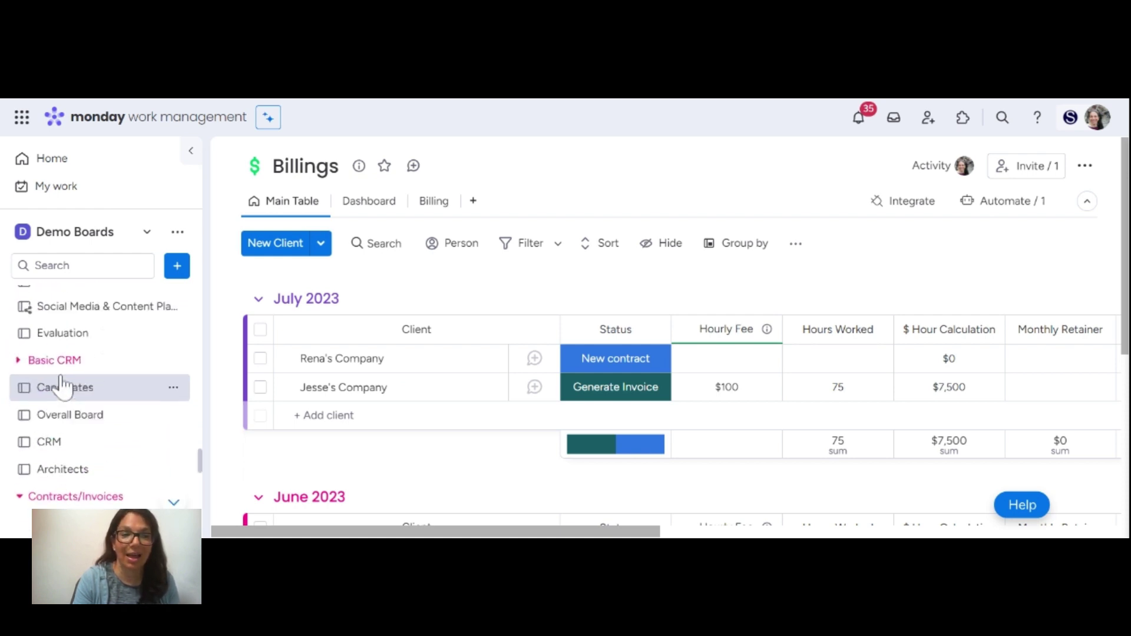
pyautogui.scroll(3, 64, 380)
pyautogui.scroll(1, 58, 398)
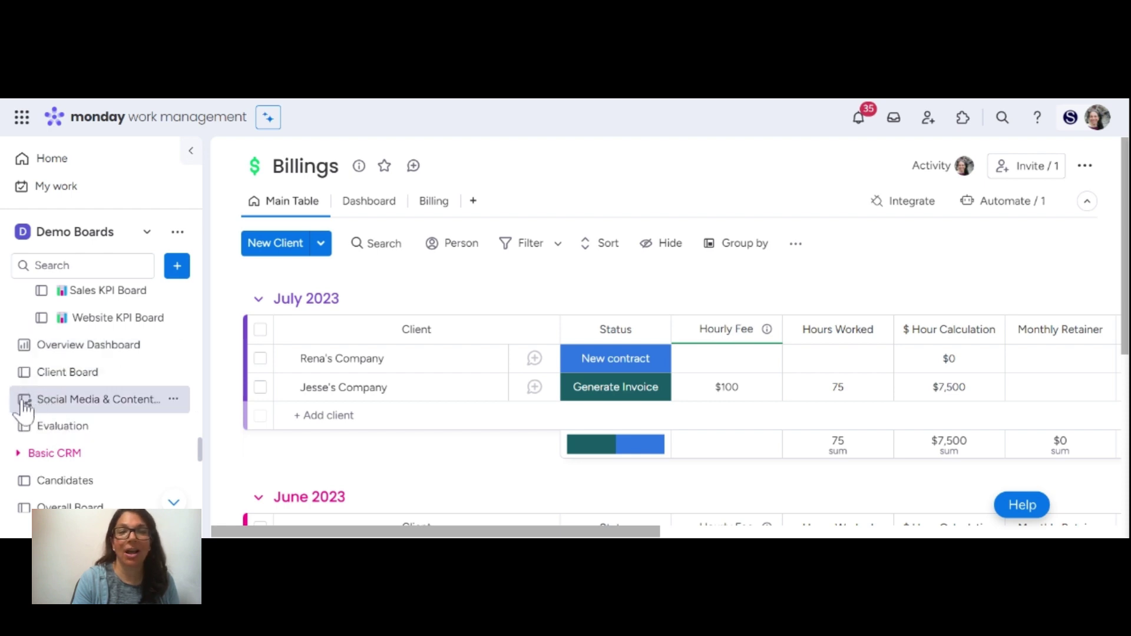
pyautogui.scroll(2, 49, 405)
pyautogui.scroll(2, 53, 401)
pyautogui.scroll(2, 58, 398)
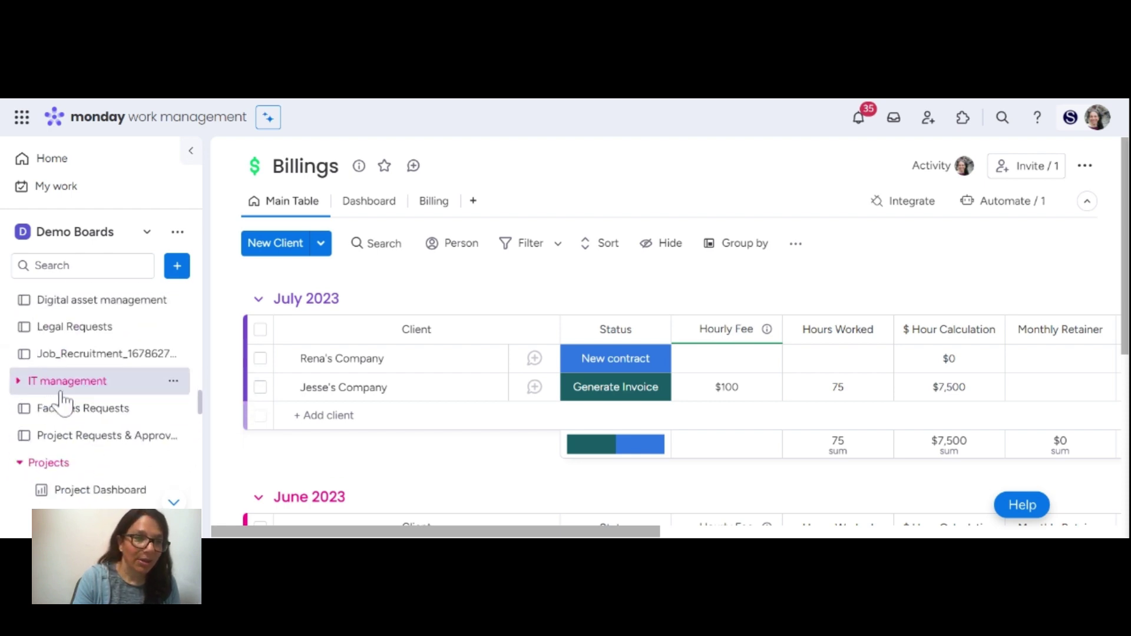
pyautogui.scroll(2, 66, 394)
pyautogui.scroll(3, 70, 394)
pyautogui.scroll(2, 69, 393)
pyautogui.scroll(2, 80, 394)
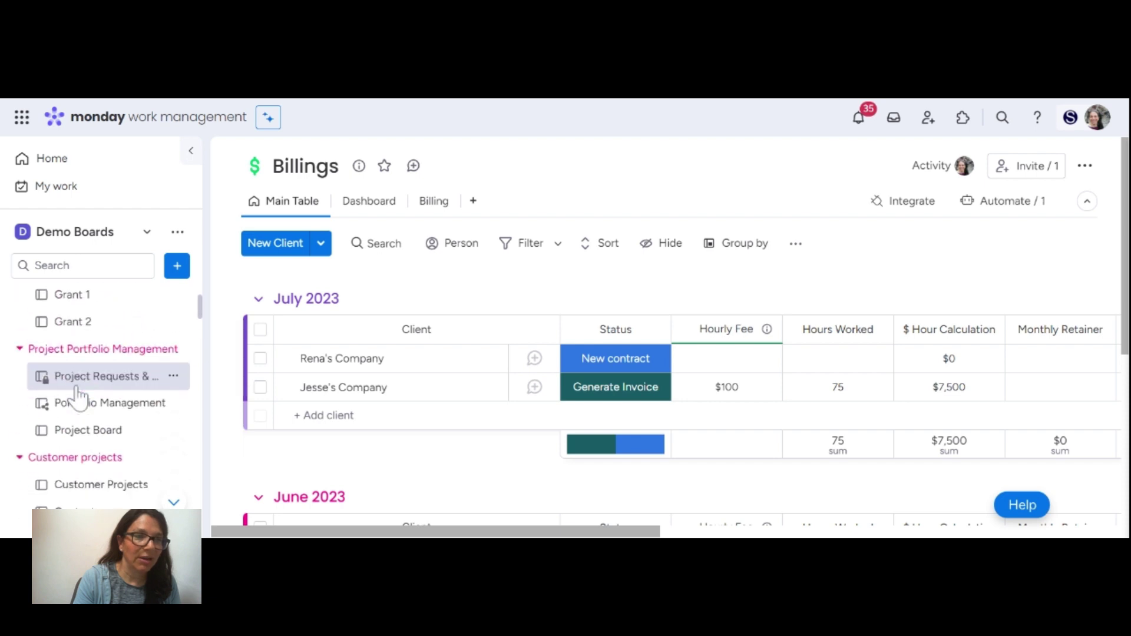
pyautogui.scroll(1, 107, 391)
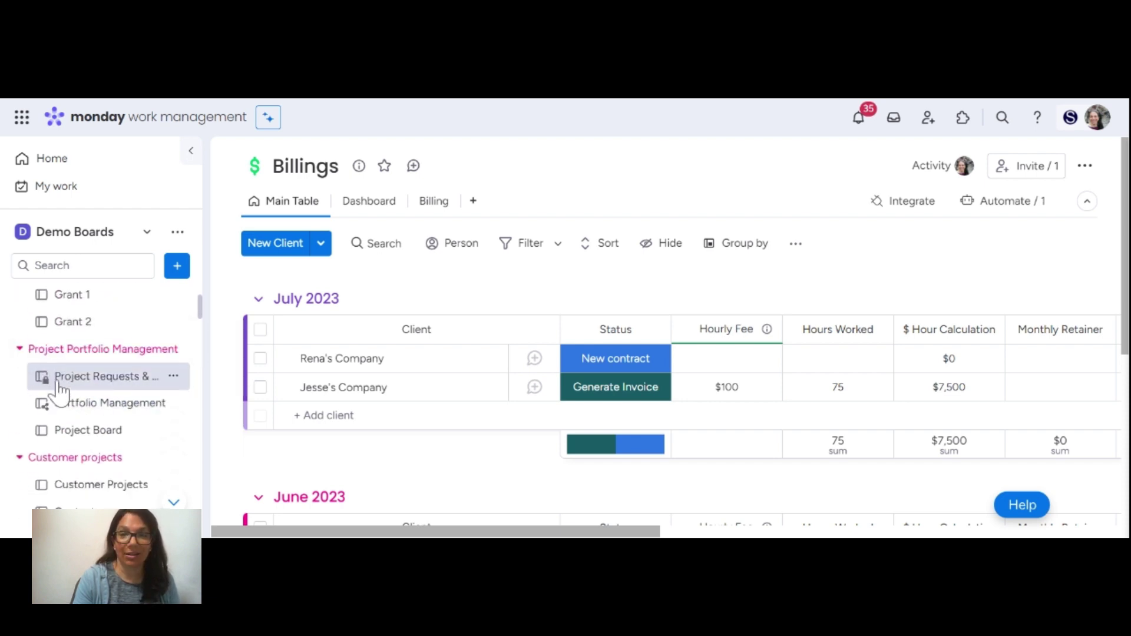
pyautogui.scroll(-3, 55, 389)
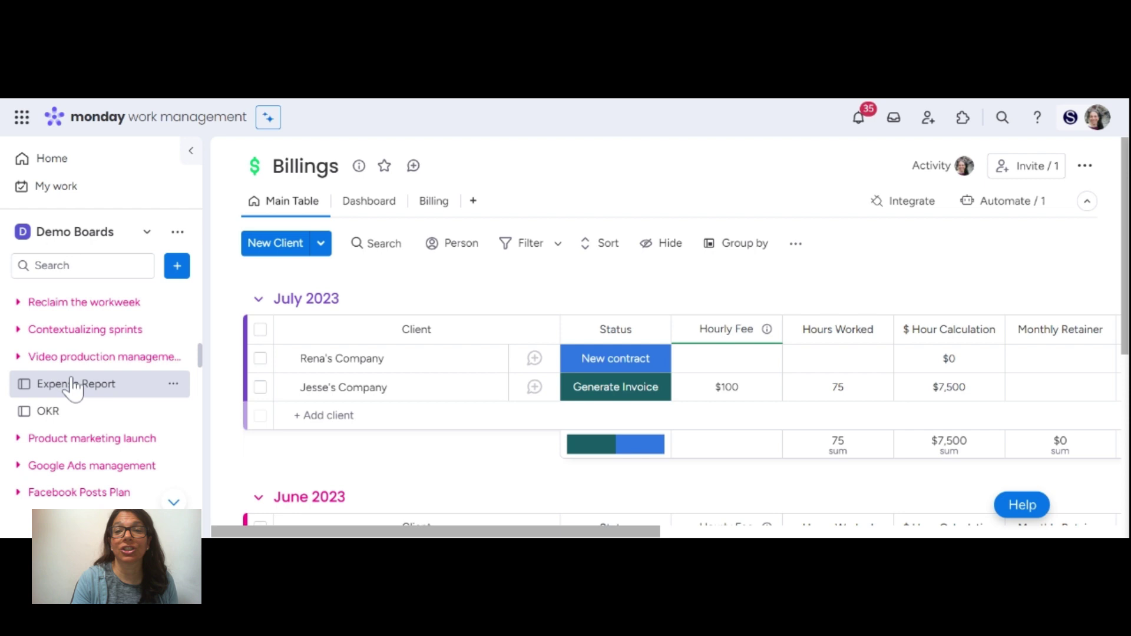
pyautogui.scroll(-3, 67, 384)
pyautogui.scroll(-3, 74, 382)
pyautogui.scroll(-3, 73, 383)
pyautogui.scroll(-2, 73, 382)
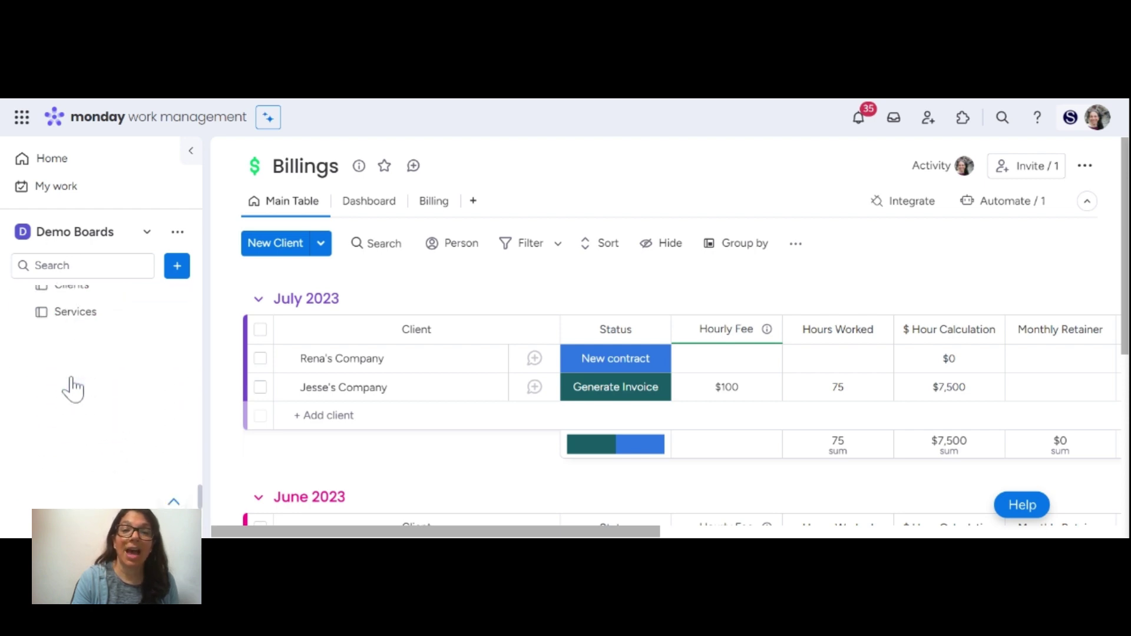
pyautogui.scroll(2, 76, 382)
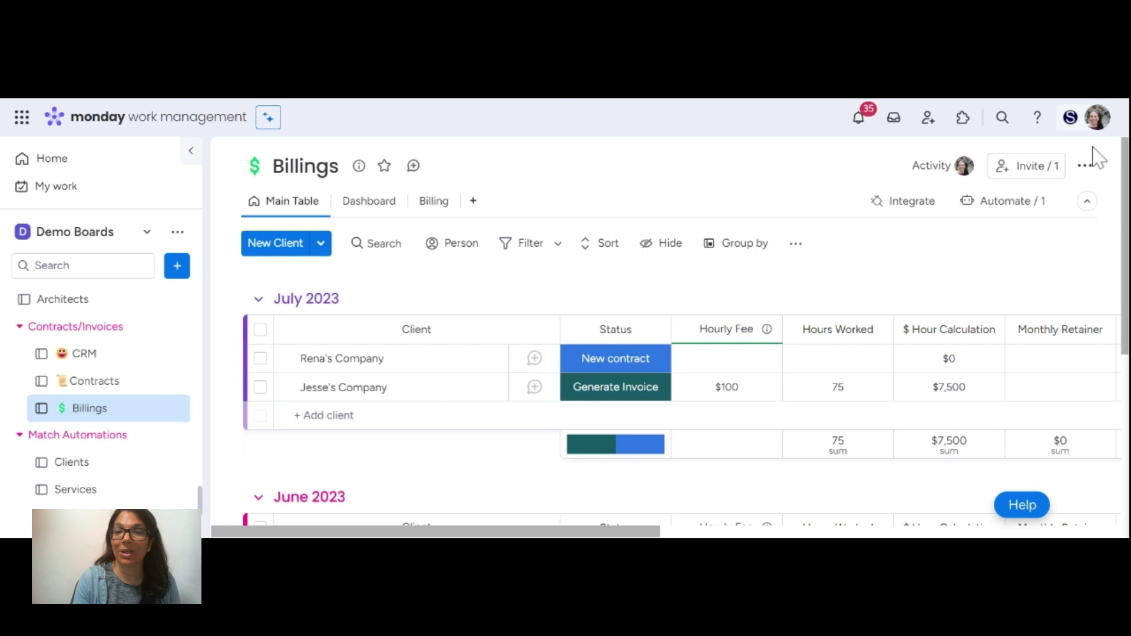
# Step: Change the Billings board type from main to shareable via its board settings, confirming the change
pyautogui.click(1084, 166)
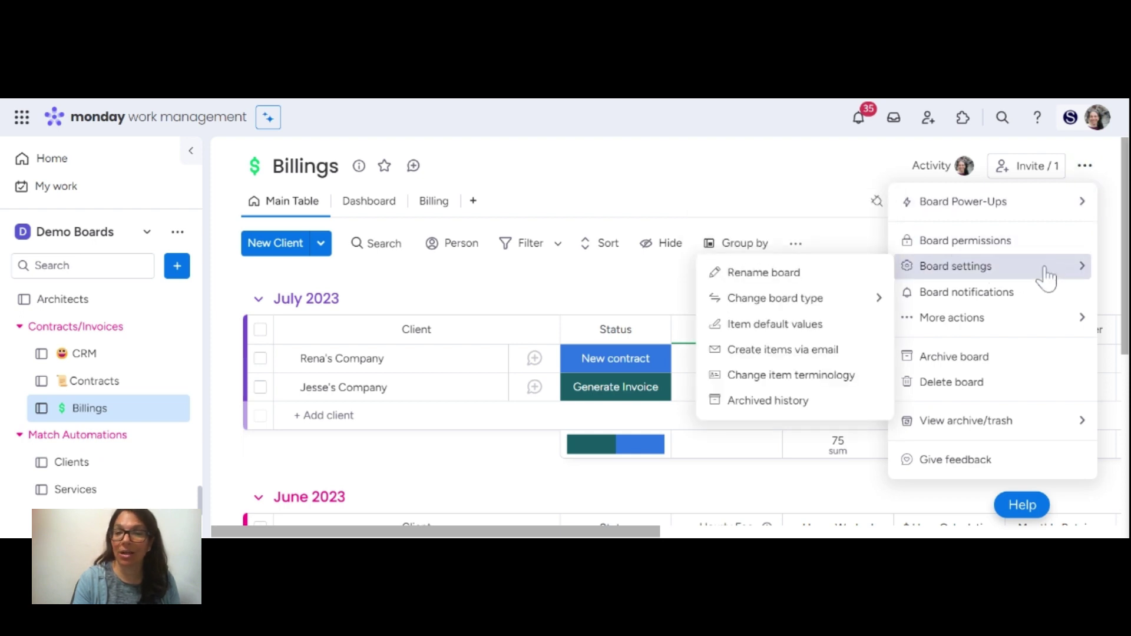
pyautogui.moveTo(775, 299)
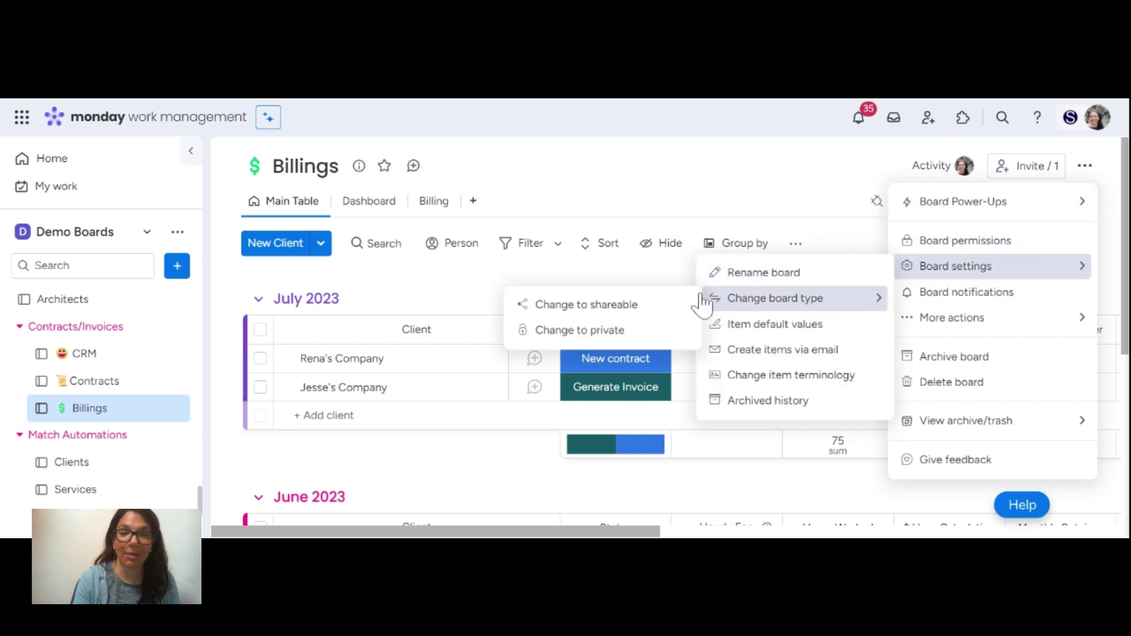
pyautogui.click(618, 307)
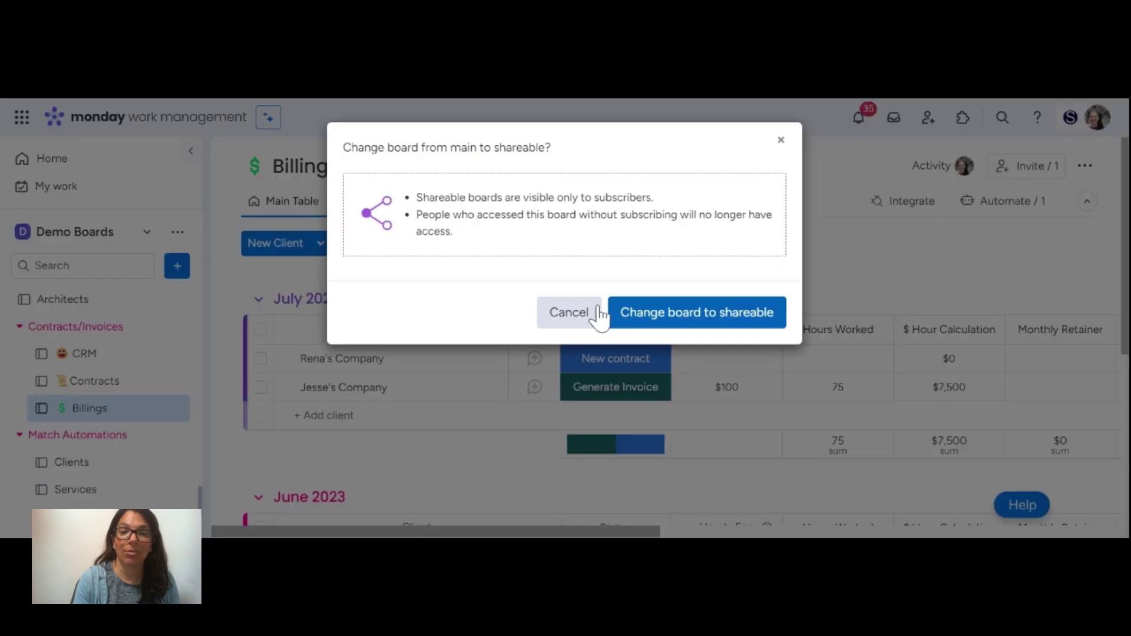
pyautogui.click(711, 315)
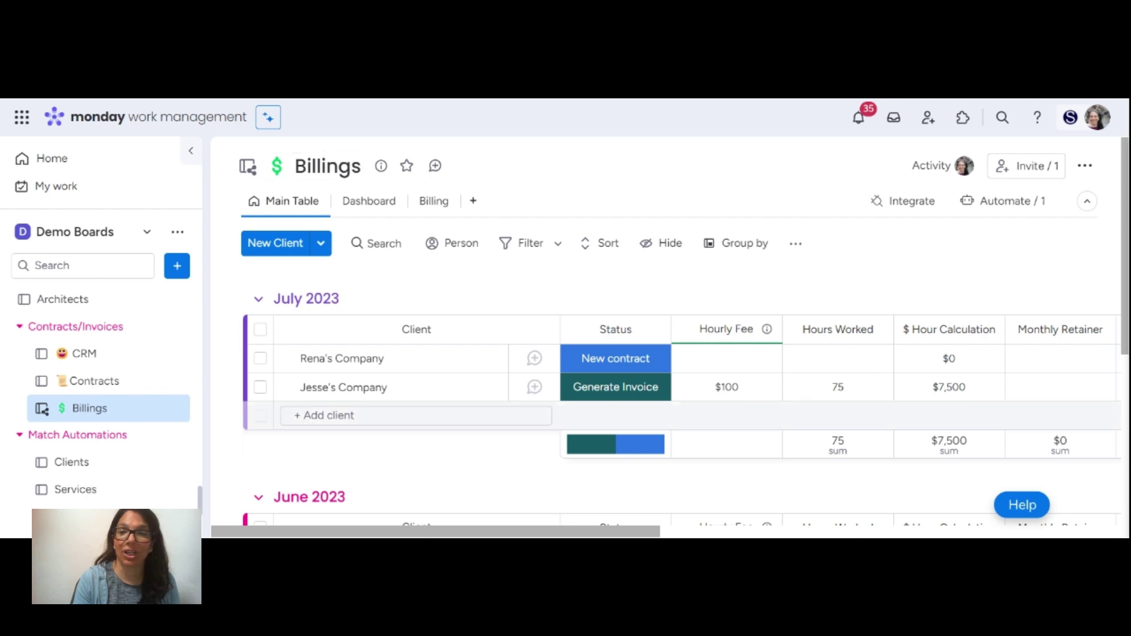
# Step: Open the Billings board's Invite panel and focus the Board Guests name-or-email field
pyautogui.click(1026, 168)
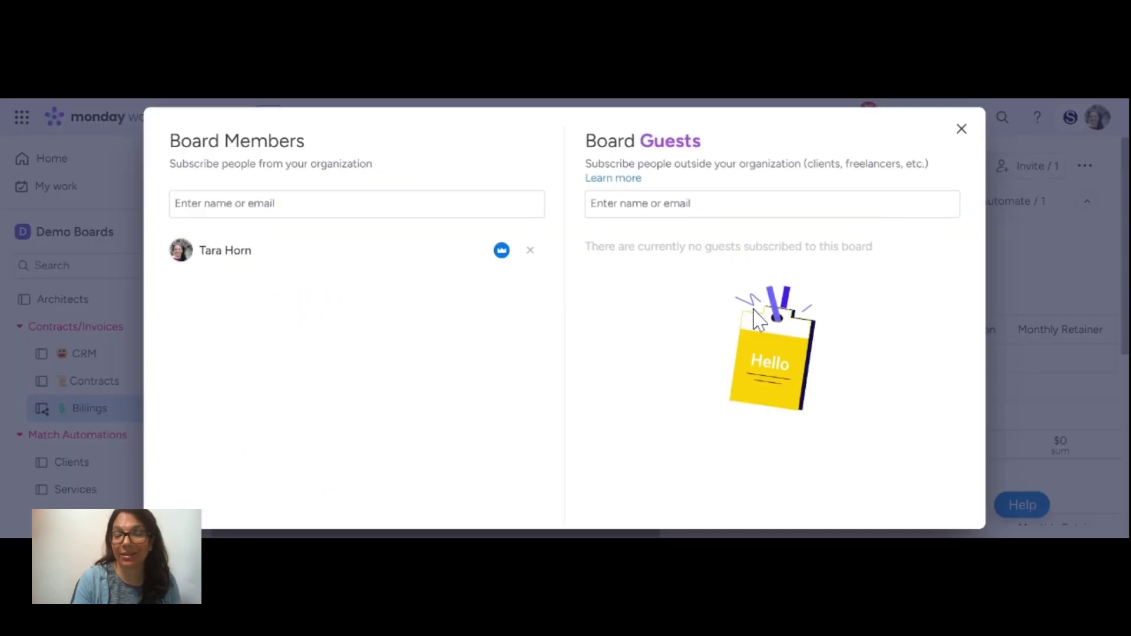
pyautogui.click(607, 212)
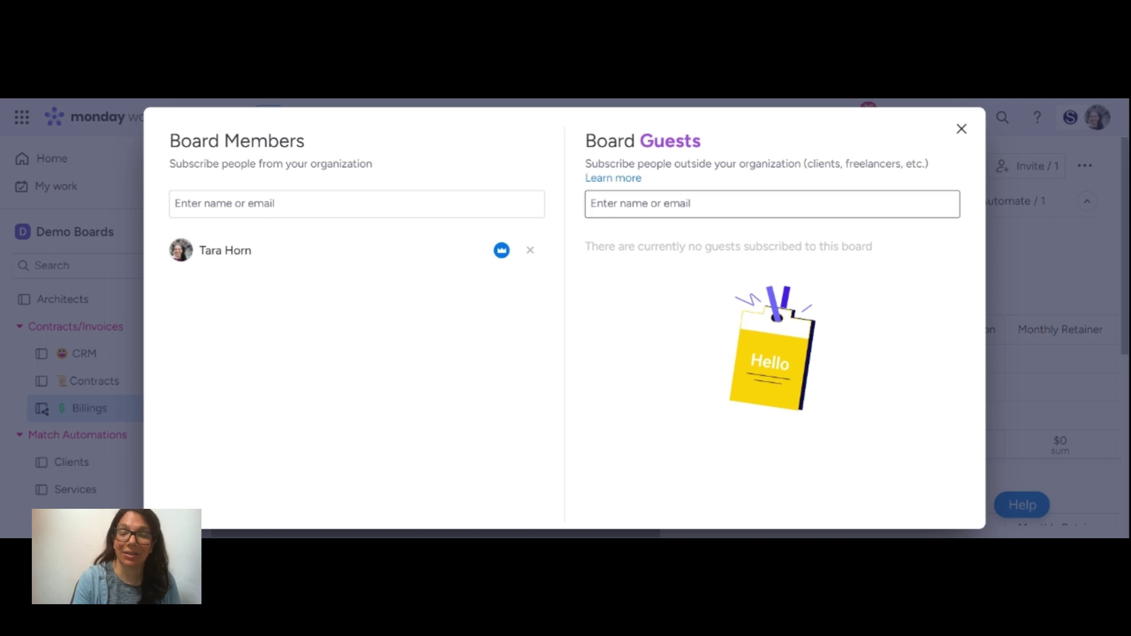